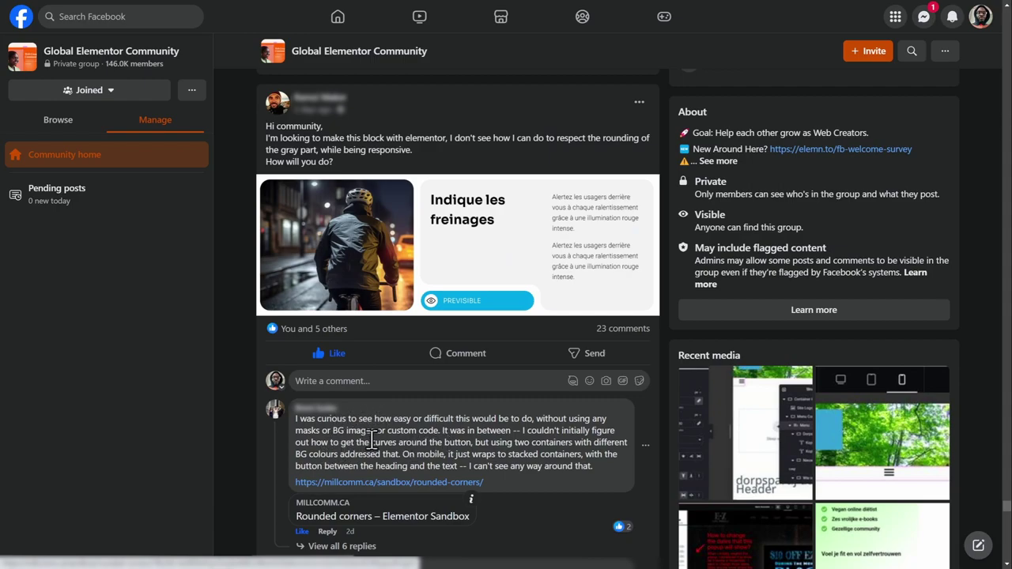
Open the comment's rounded-corners sandbox link in a new tab and switch to it.
{"action": "right_click", "coordinate": [416, 480]}
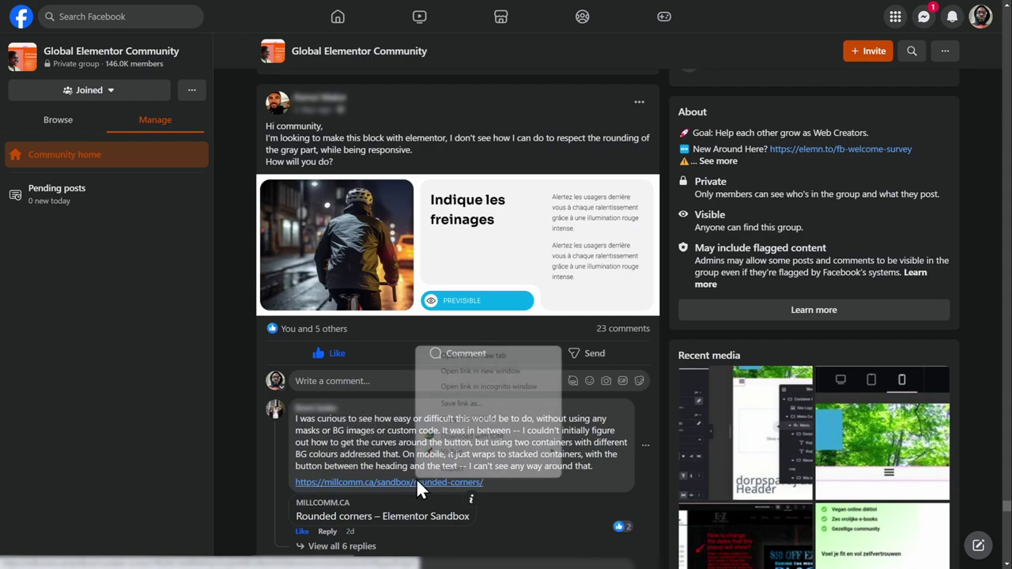
{"action": "left_click", "coordinate": [470, 358]}
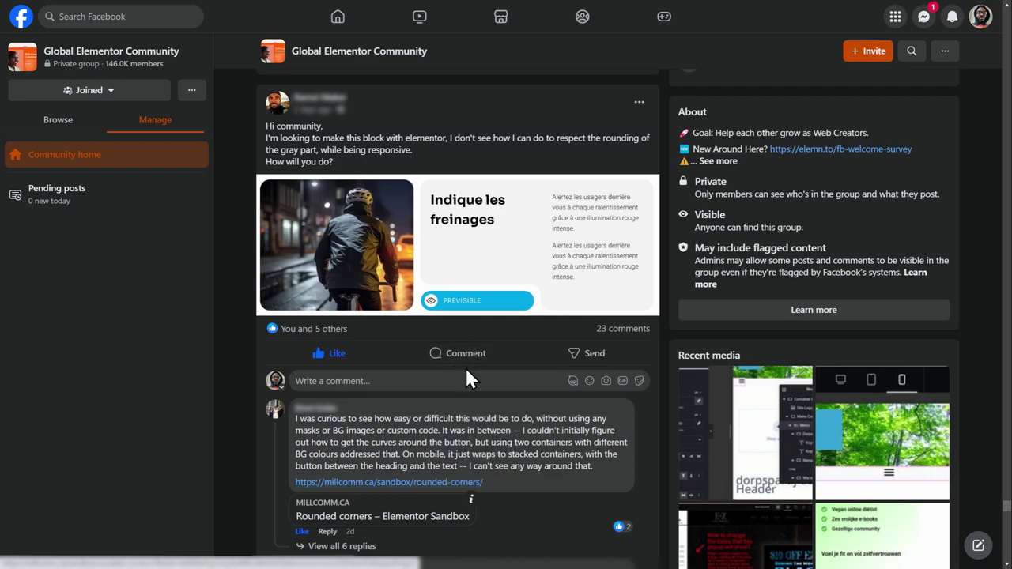
{"action": "key", "text": "ctrl+Tab"}
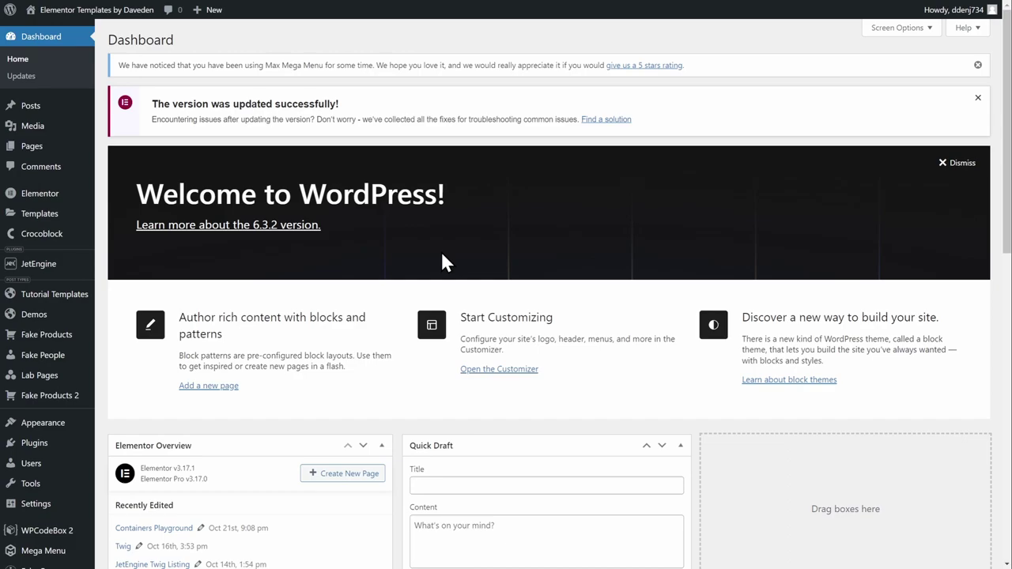
In Elementor Settings > Features, check that Grid Container and Flexbox Container are Active.
{"action": "mouse_move", "coordinate": [68, 197]}
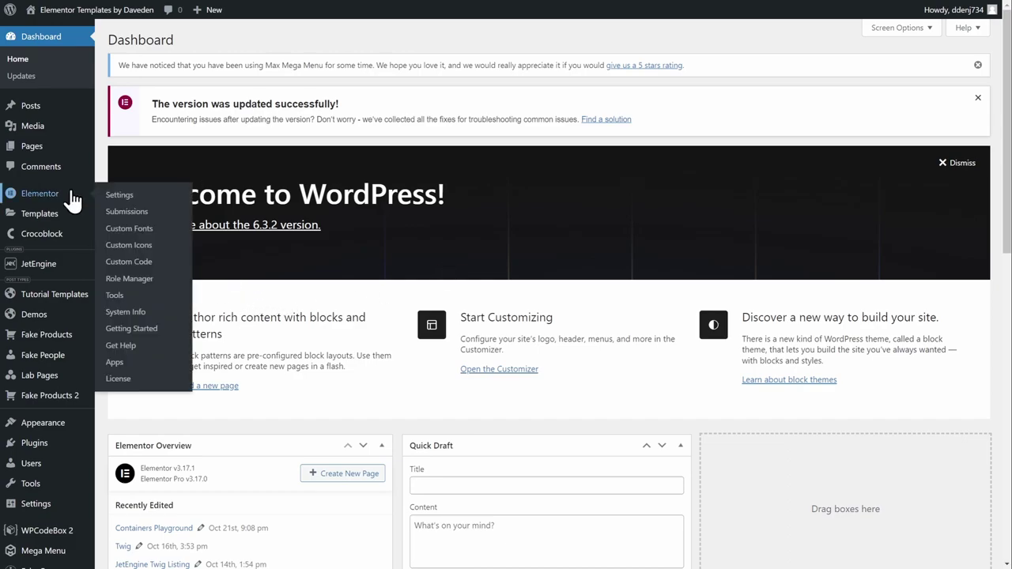
{"action": "left_click", "coordinate": [116, 198]}
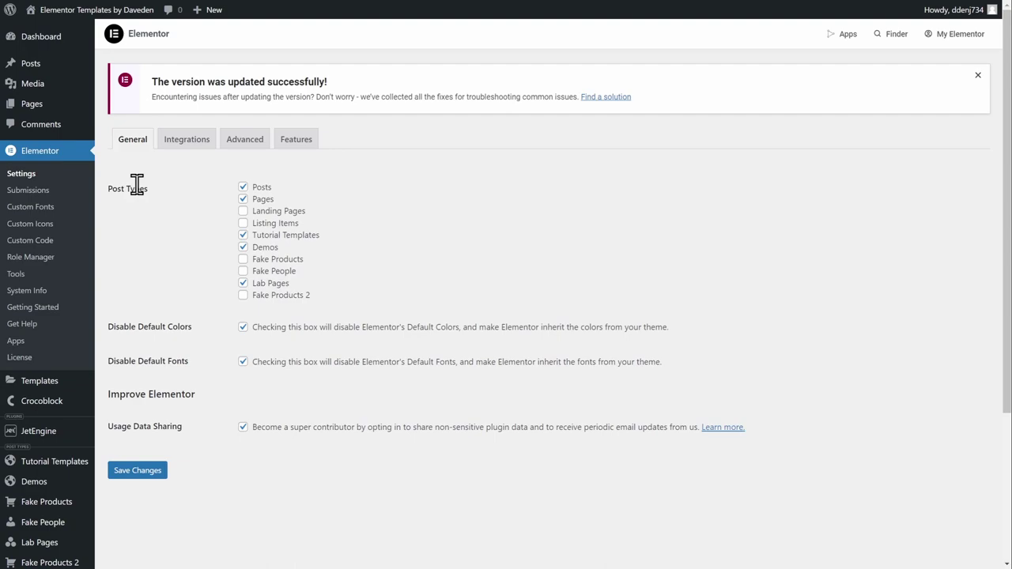
{"action": "left_click", "coordinate": [295, 144]}
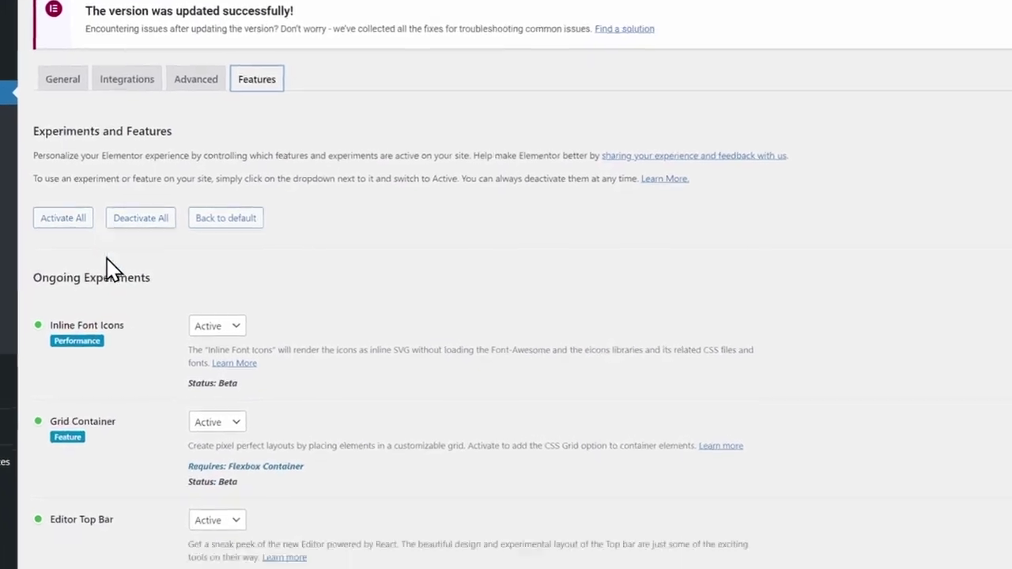
{"action": "scroll", "coordinate": [108, 269], "scroll_direction": "down", "scroll_amount": 4}
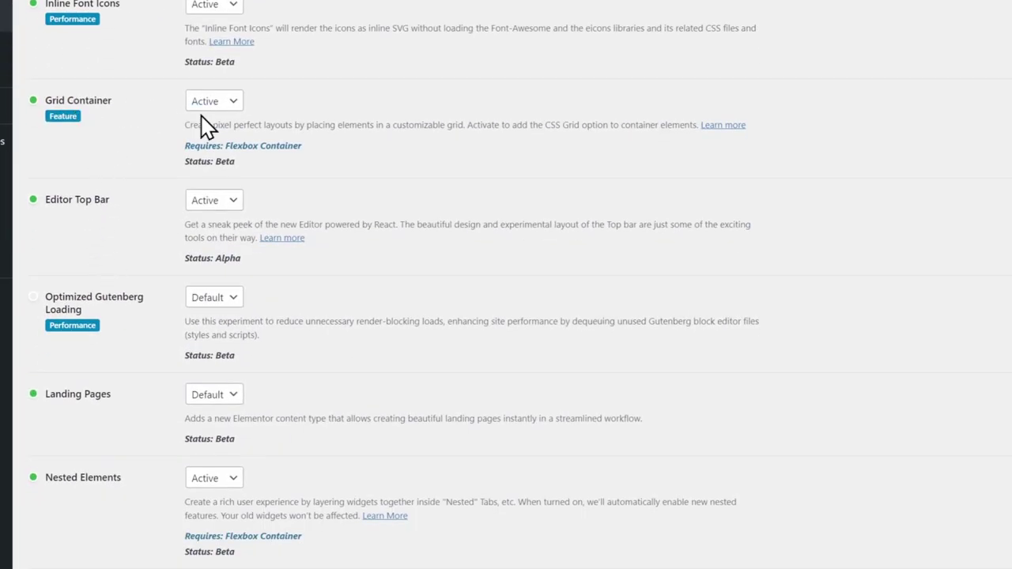
{"action": "scroll", "coordinate": [79, 260], "scroll_direction": "down", "scroll_amount": 15}
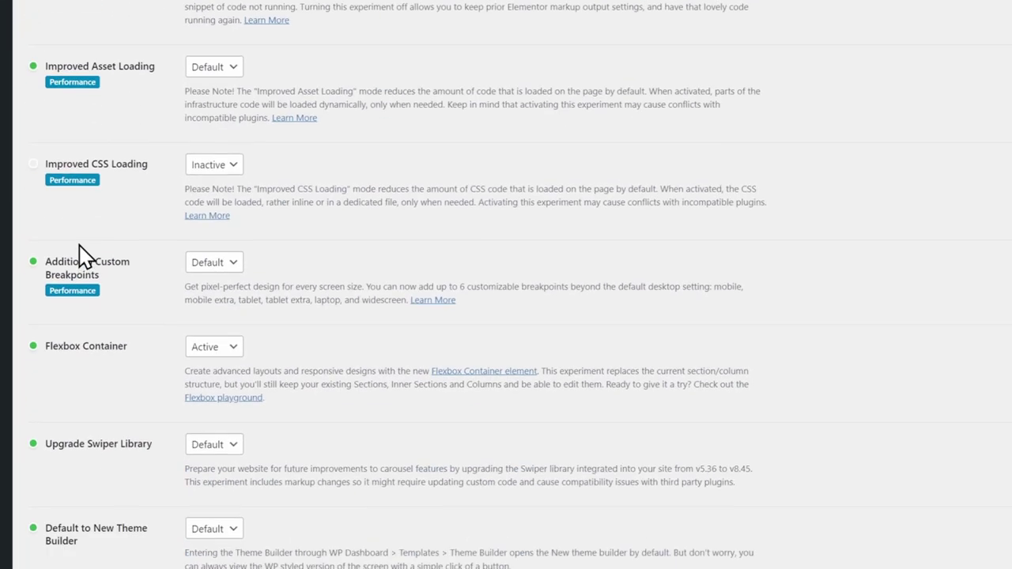
{"action": "scroll", "coordinate": [81, 252], "scroll_direction": "down", "scroll_amount": 5}
{"action": "scroll", "coordinate": [84, 256], "scroll_direction": "up", "scroll_amount": 2}
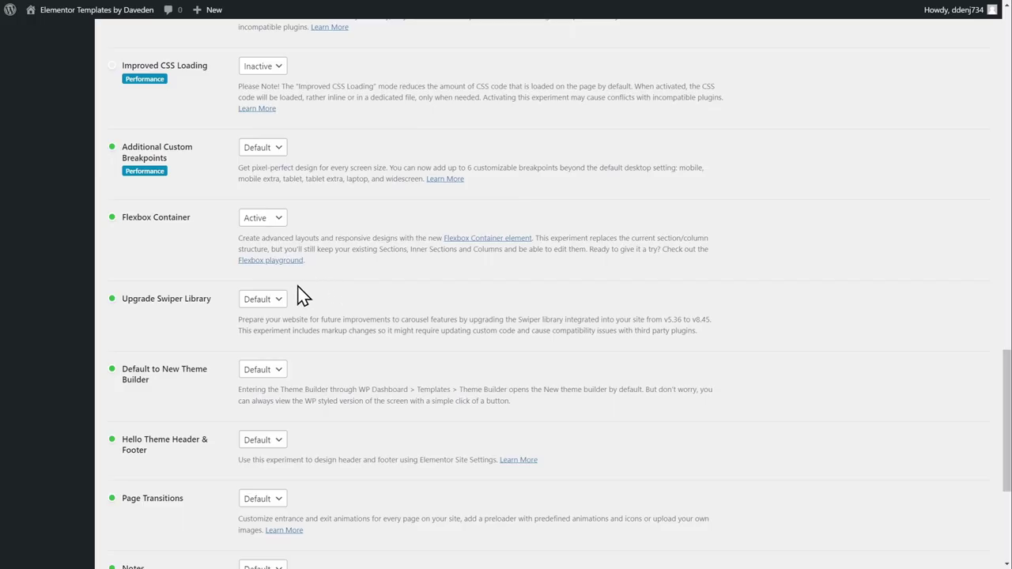
Add a new page titled 'Inverted Border' and edit it with Elementor.
{"action": "scroll", "coordinate": [69, 239], "scroll_direction": "up", "scroll_amount": 20}
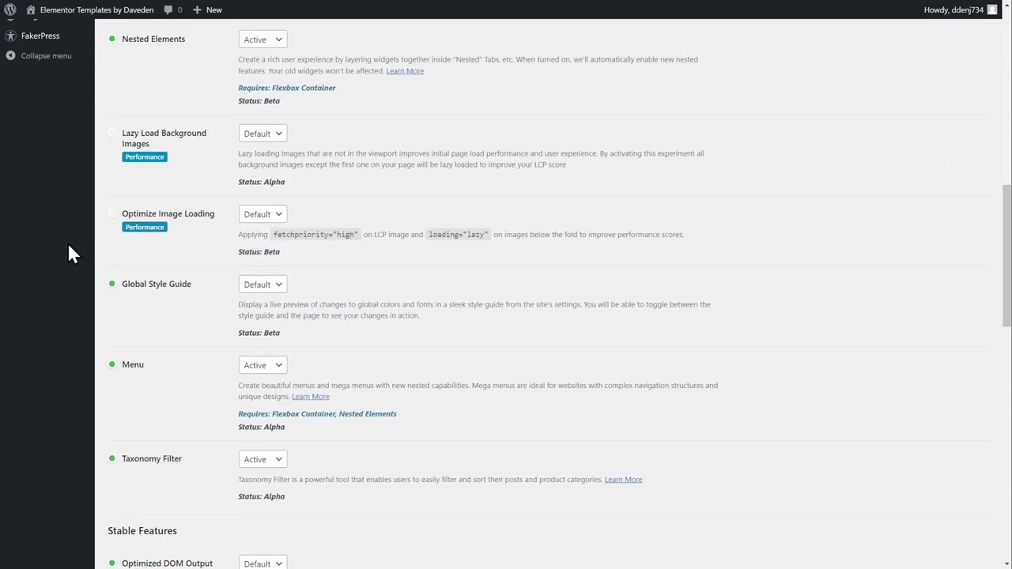
{"action": "left_click", "coordinate": [44, 104]}
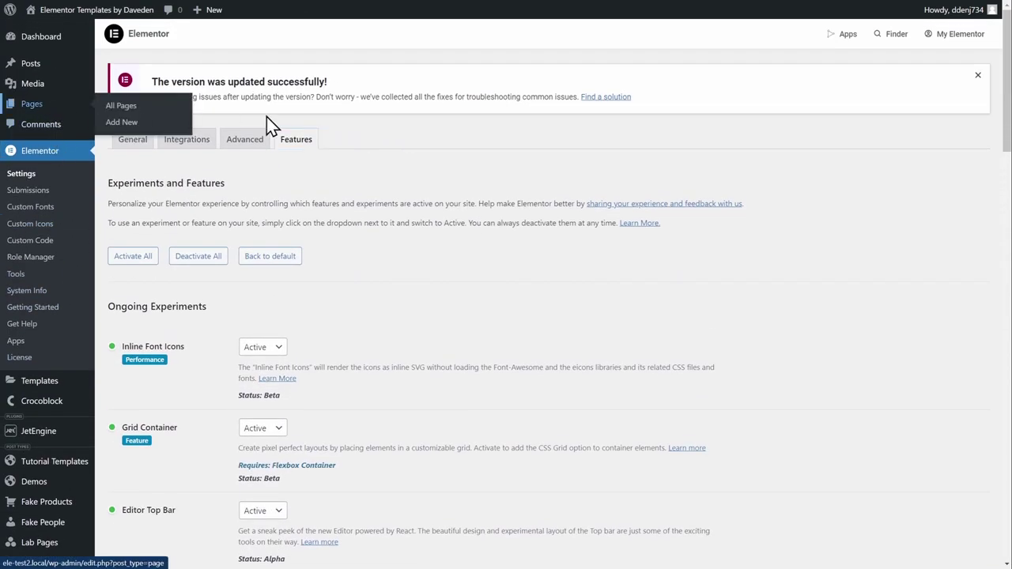
{"action": "left_click", "coordinate": [177, 49]}
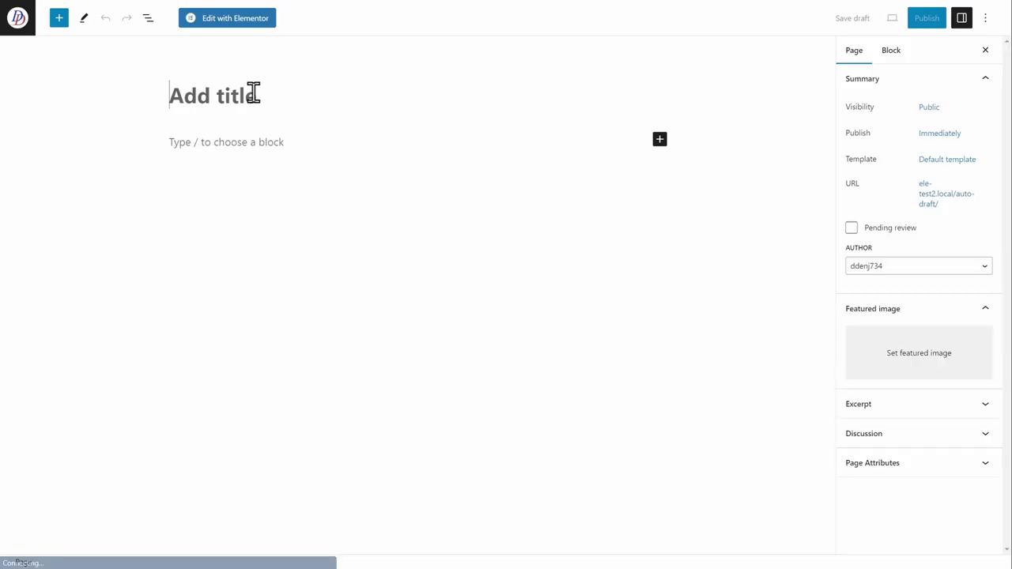
{"action": "type", "text": "Inv"}
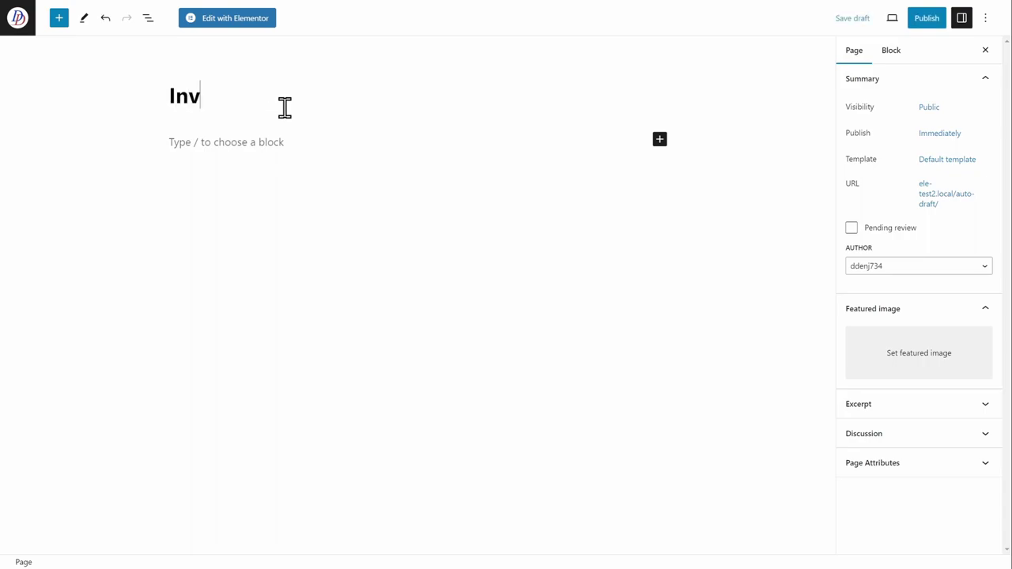
{"action": "type", "text": "erted Border"}
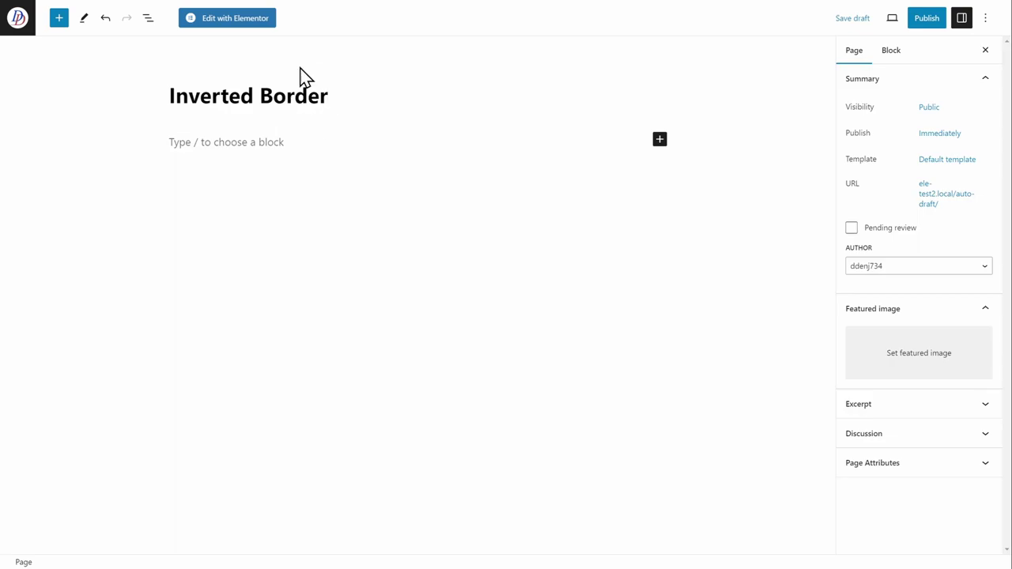
{"action": "left_click", "coordinate": [246, 22]}
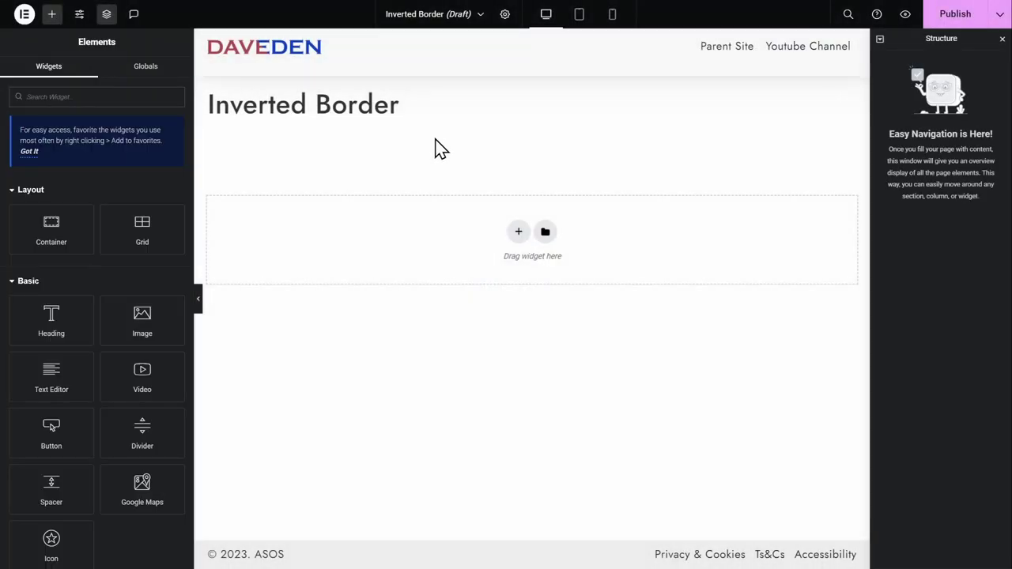
Add a row-direction flexbox container and nest a 3-column, 2-row Grid inside it.
{"action": "left_click", "coordinate": [518, 234]}
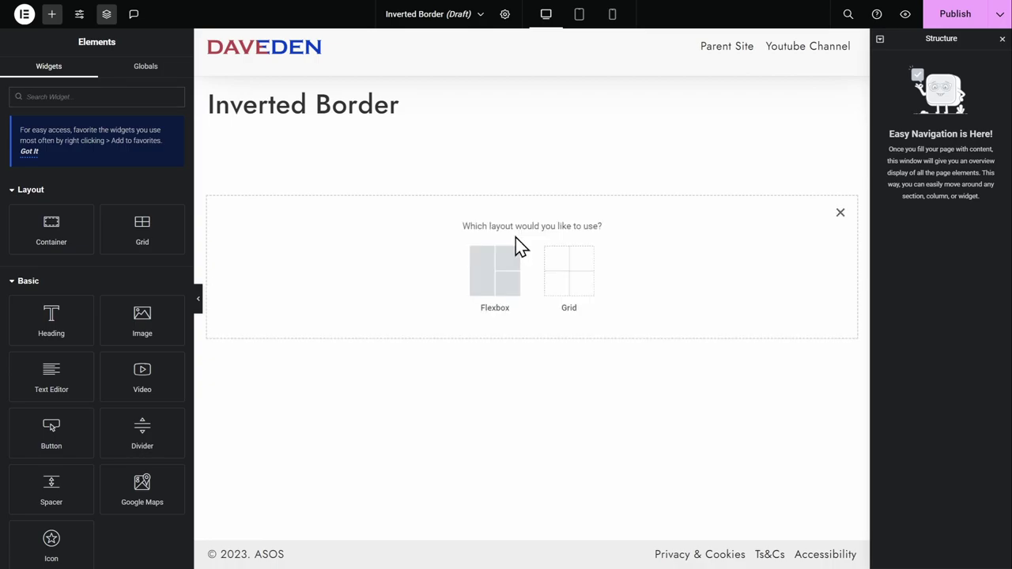
{"action": "left_click", "coordinate": [500, 276]}
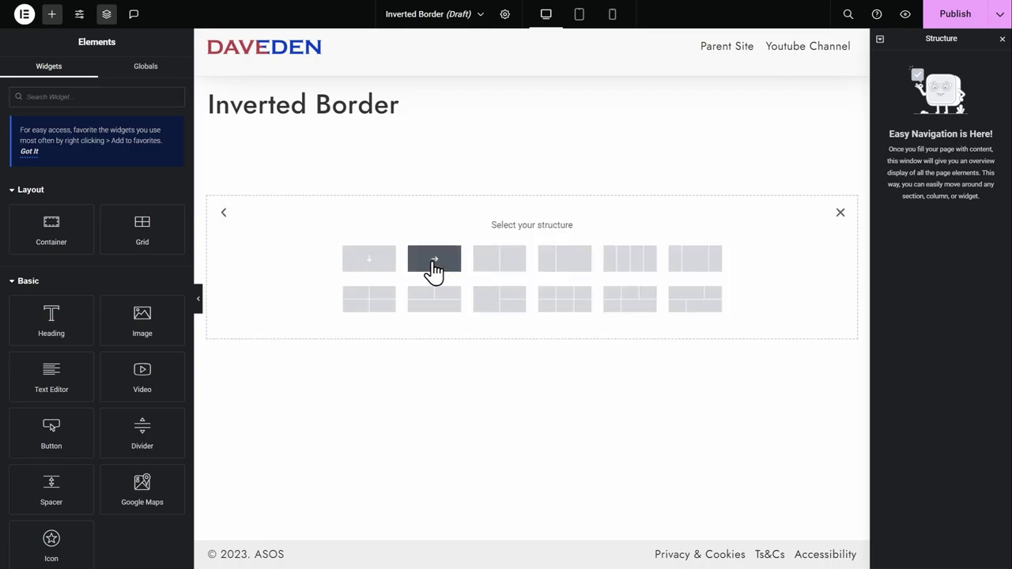
{"action": "left_click", "coordinate": [434, 261]}
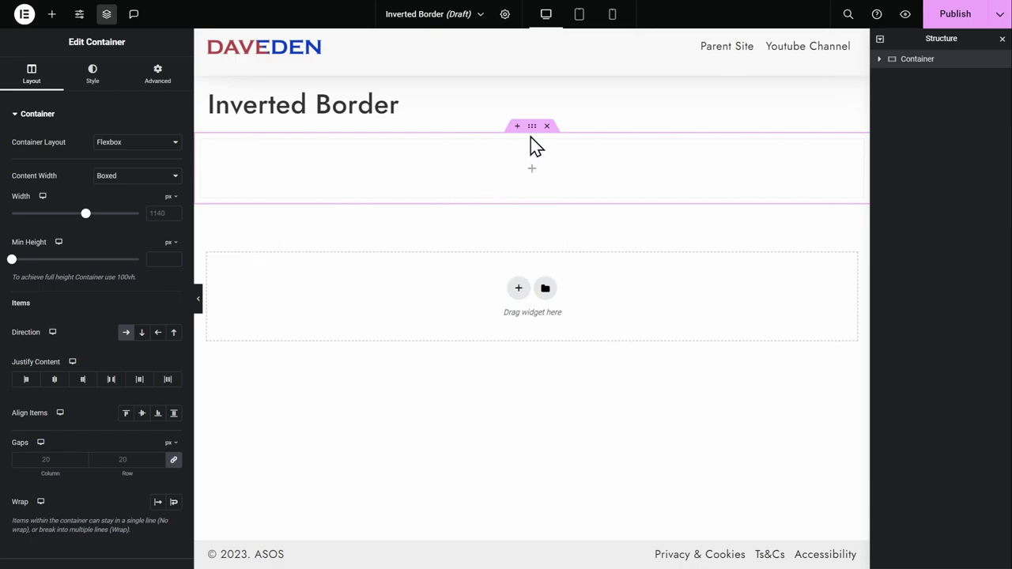
{"action": "left_click", "coordinate": [50, 17]}
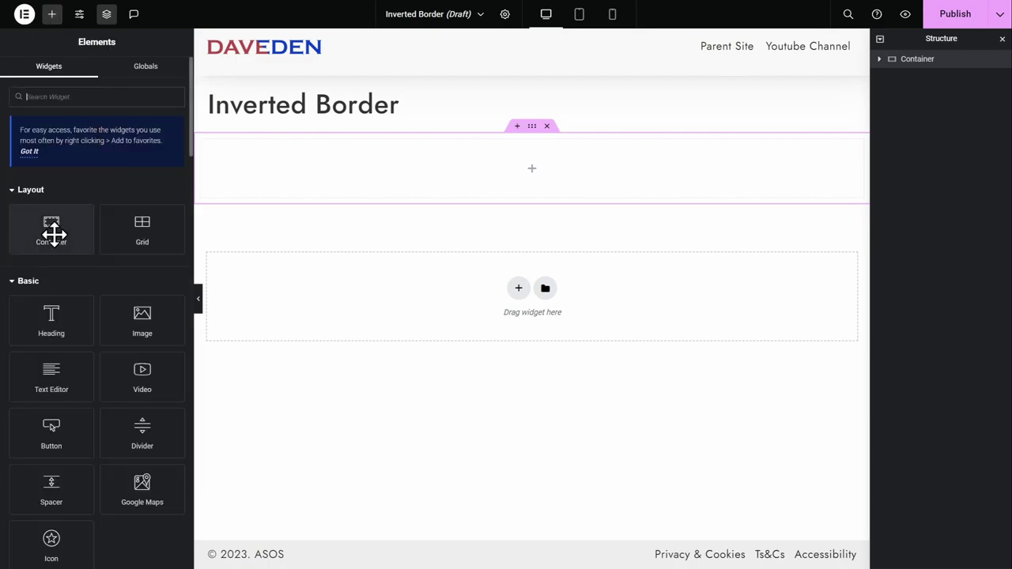
{"action": "left_click", "coordinate": [133, 225]}
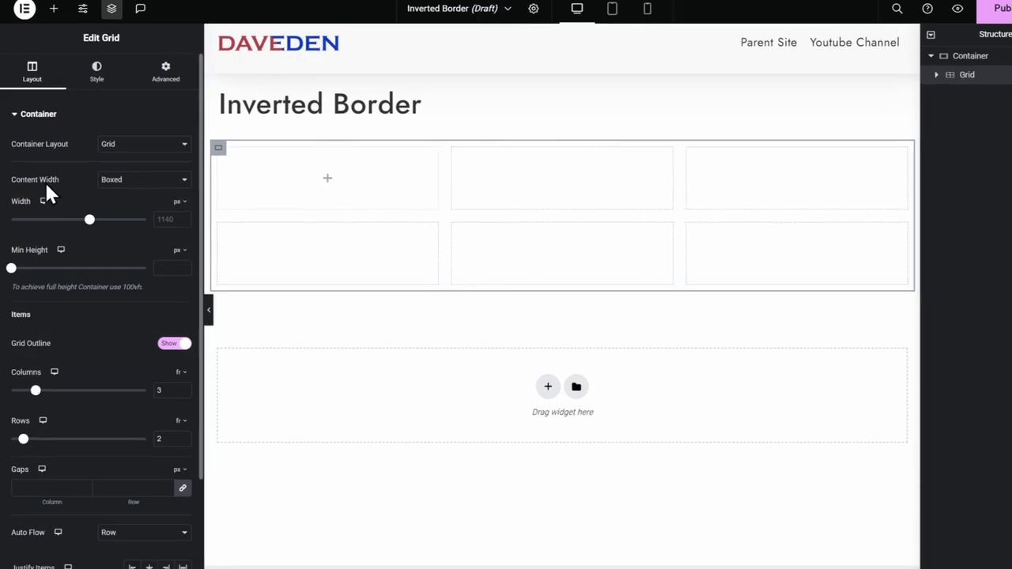
Make the grid full width with custom columns of 2fr 1.5fr 1.5fr.
{"action": "left_click", "coordinate": [112, 179]}
{"action": "left_click", "coordinate": [137, 193]}
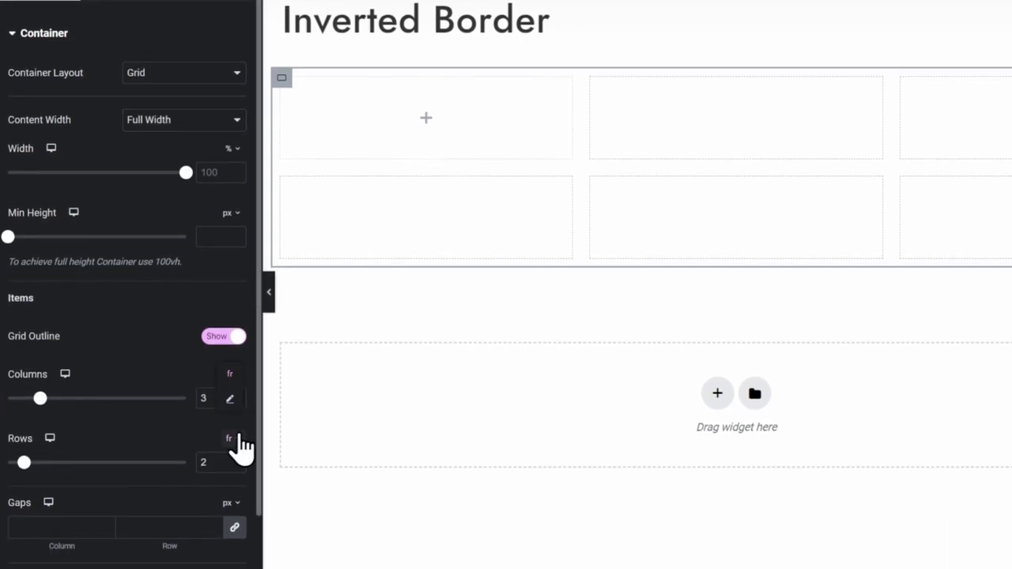
{"action": "left_click", "coordinate": [229, 398]}
{"action": "triple_click", "coordinate": [175, 401]}
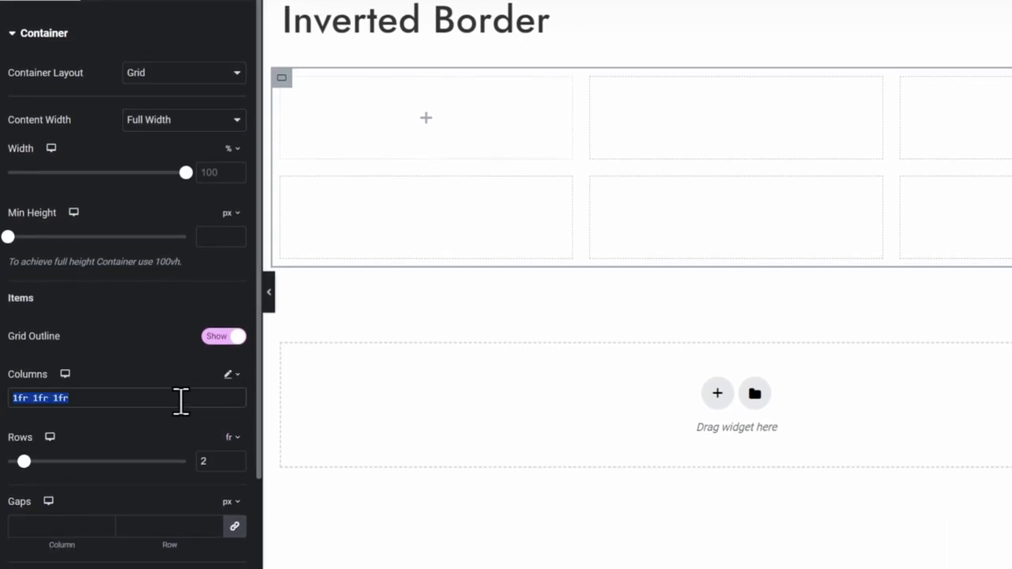
{"action": "type", "text": "2fr "}
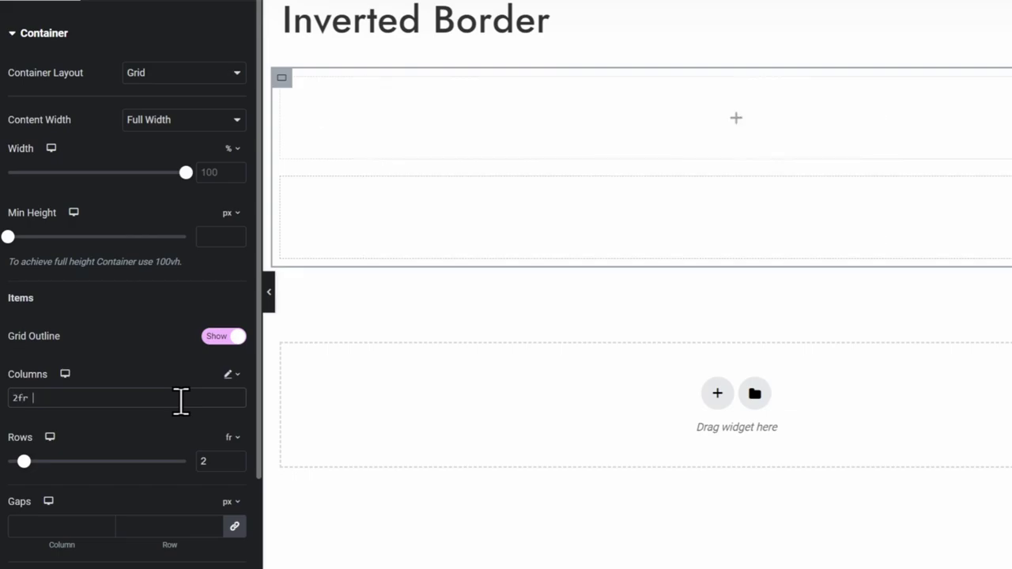
{"action": "type", "text": "1.5"}
{"action": "type", "text": "fr 1.5f"}
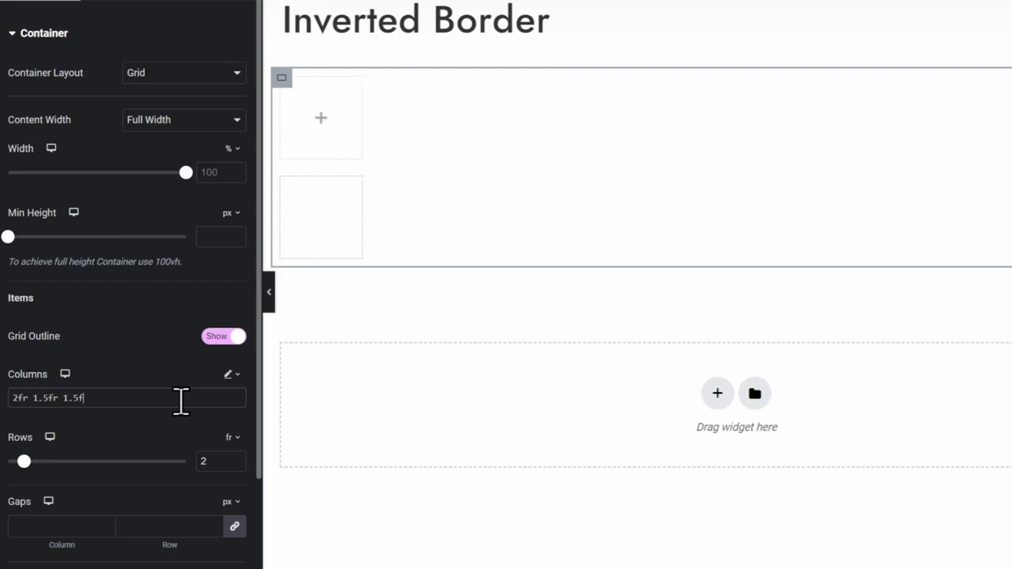
{"action": "type", "text": "r"}
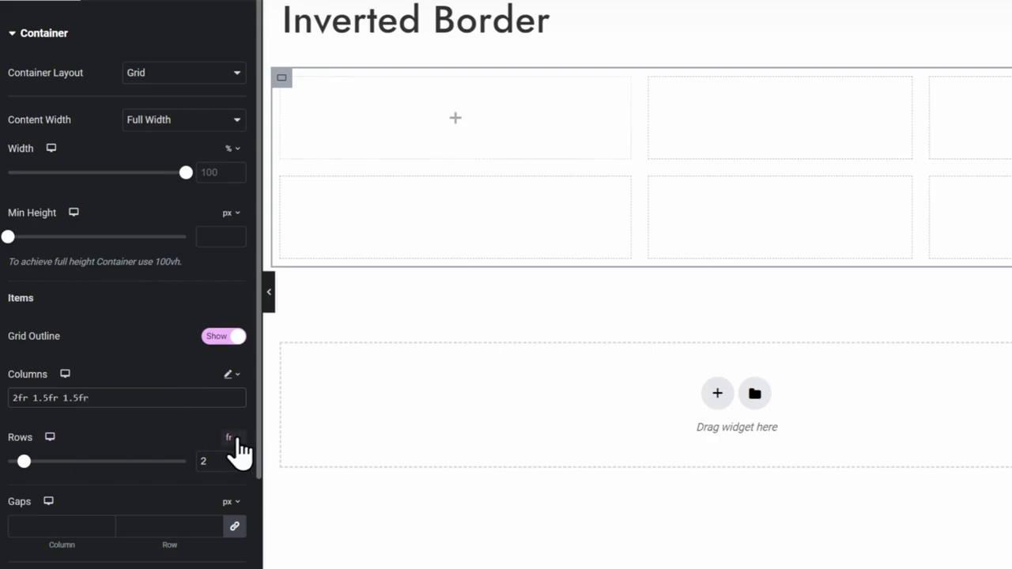
Set the grid's custom rows to 1fr auto.
{"action": "left_click", "coordinate": [232, 463]}
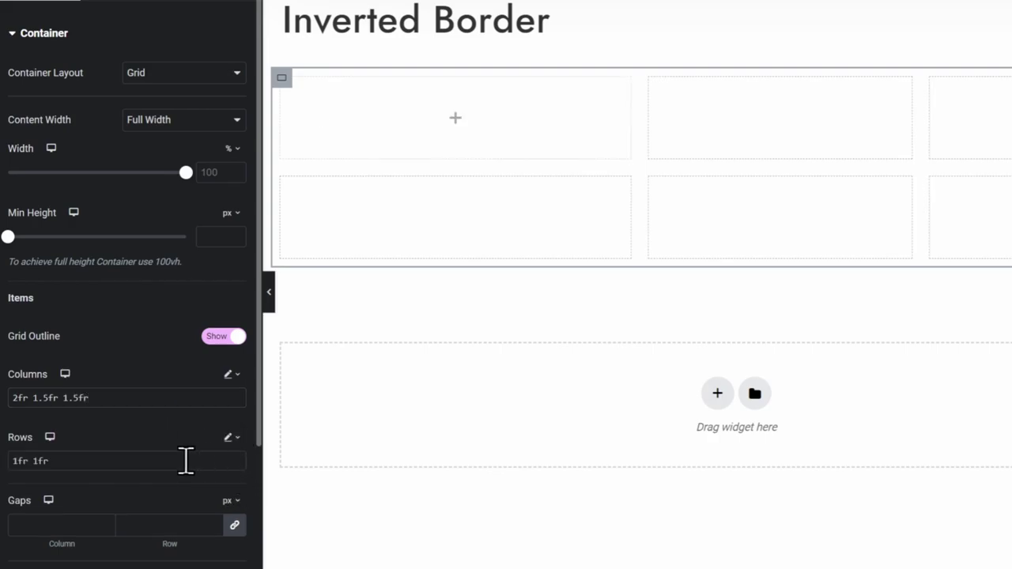
{"action": "double_click", "coordinate": [153, 460]}
{"action": "type", "text": "auto"}
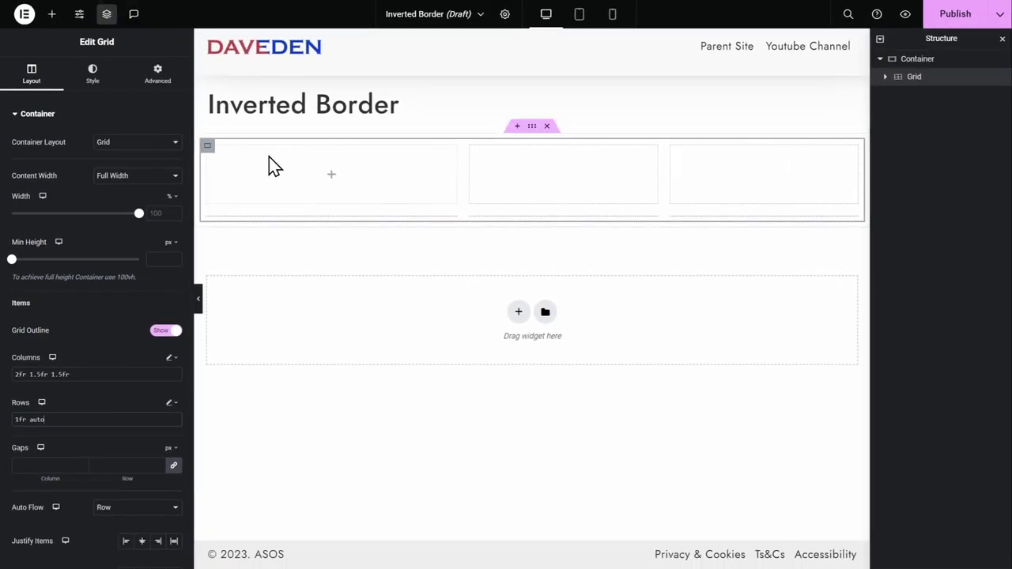
{"action": "left_click", "coordinate": [53, 22]}
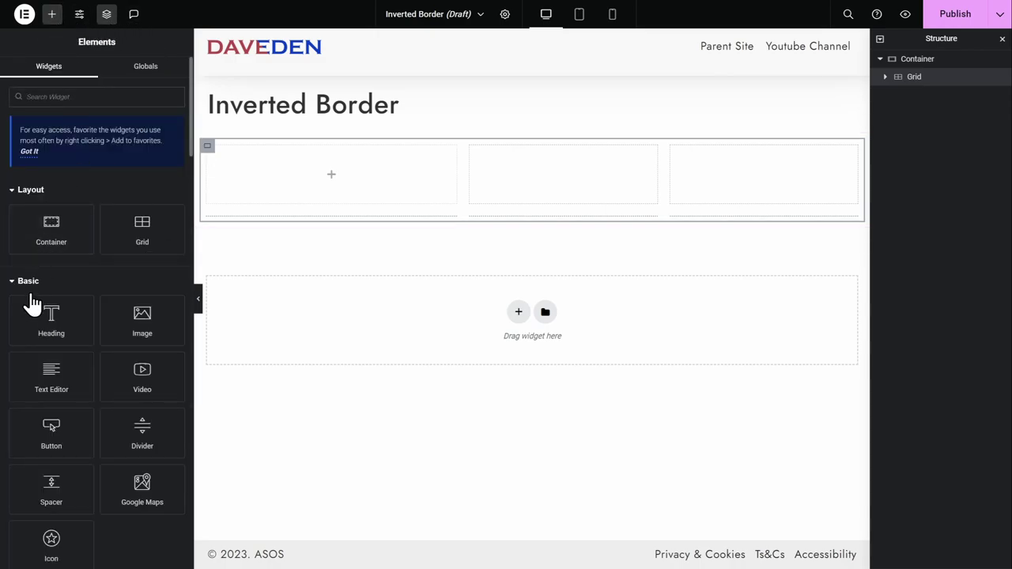
Add Image, Heading, Text Editor and Button widgets into the grid cells in turn.
{"action": "left_click", "coordinate": [136, 312]}
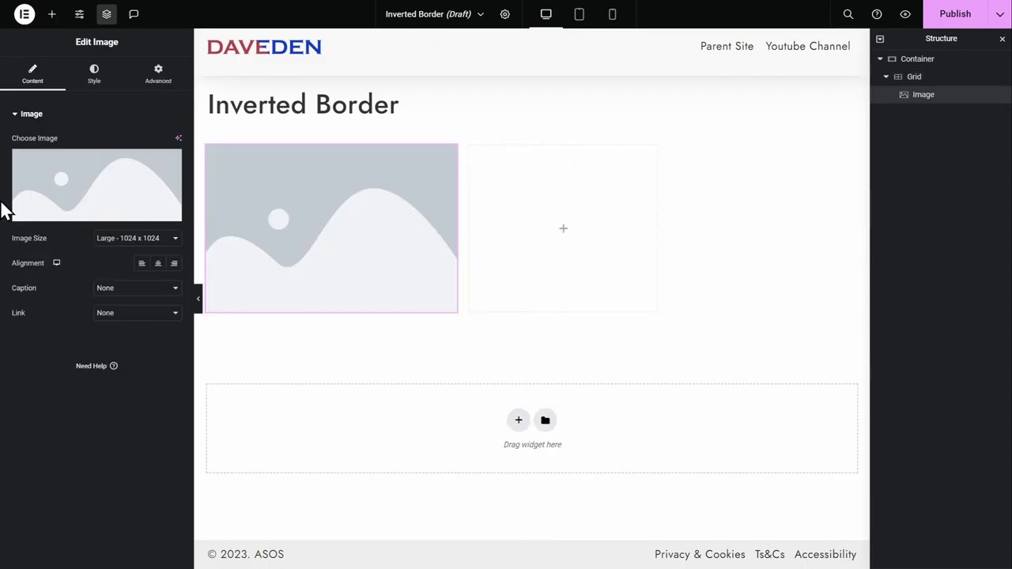
{"action": "left_click", "coordinate": [51, 17]}
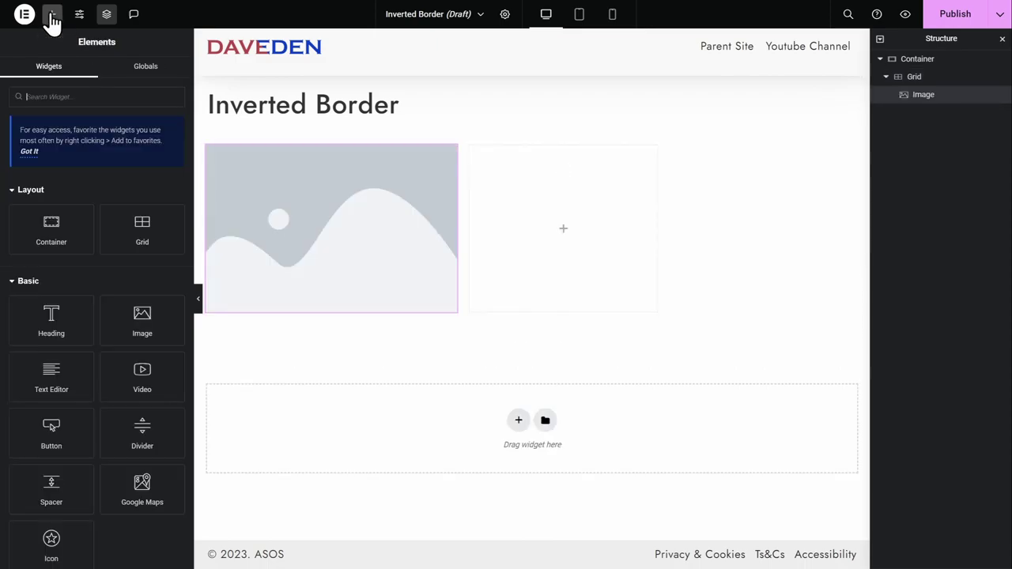
{"action": "left_click", "coordinate": [51, 317]}
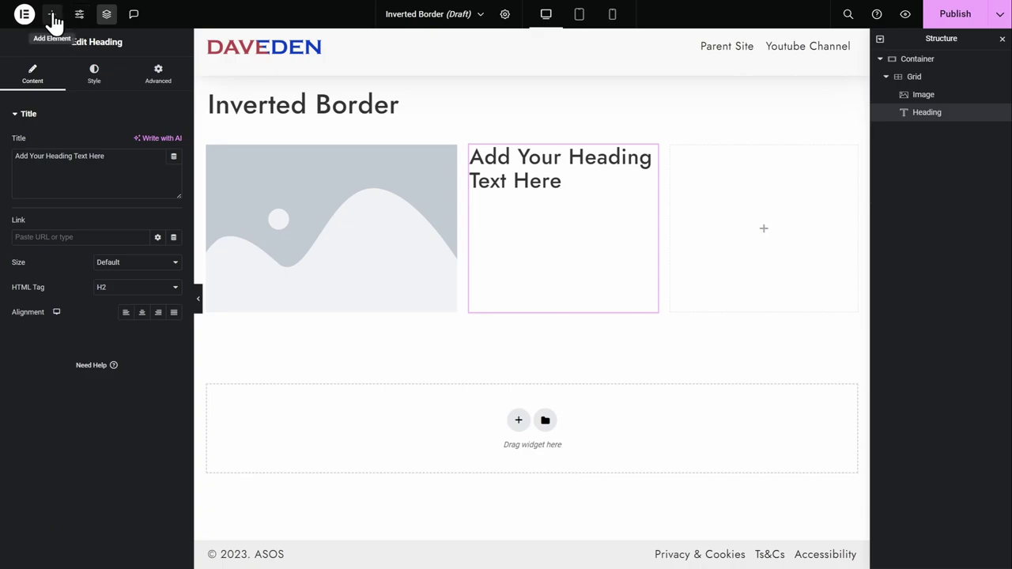
{"action": "left_click", "coordinate": [52, 14]}
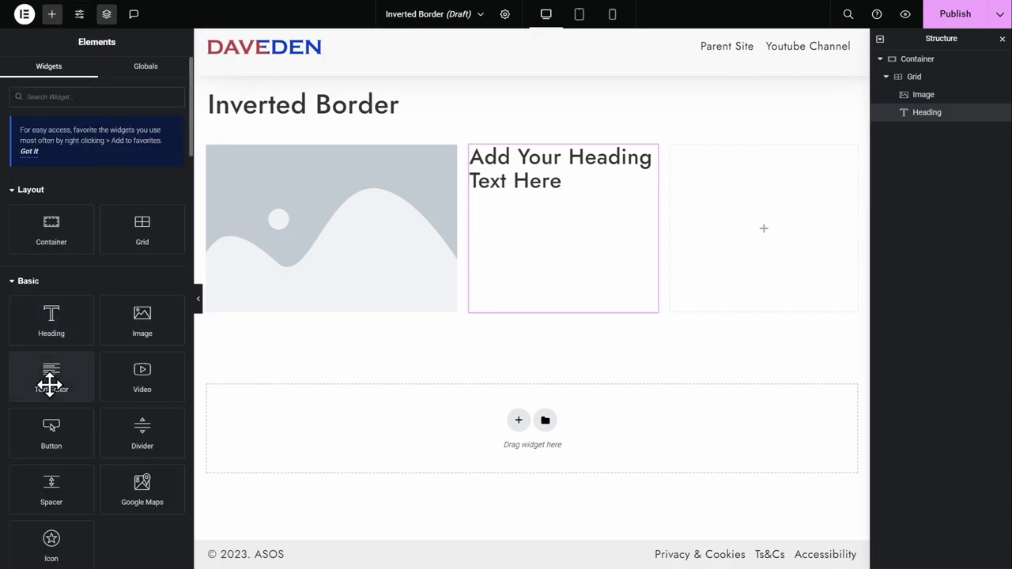
{"action": "left_click", "coordinate": [50, 385]}
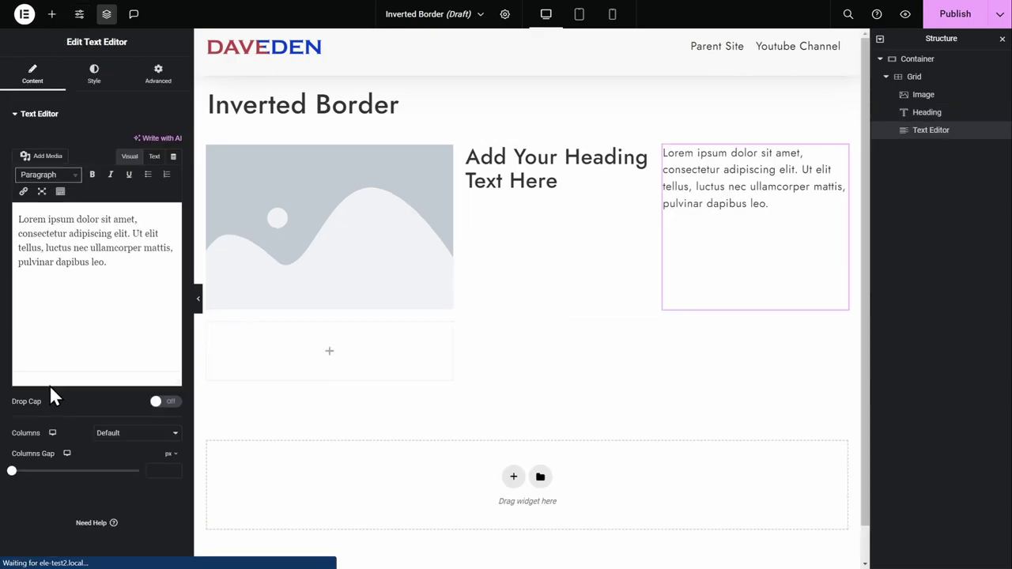
{"action": "left_click", "coordinate": [47, 14]}
{"action": "left_click", "coordinate": [51, 447]}
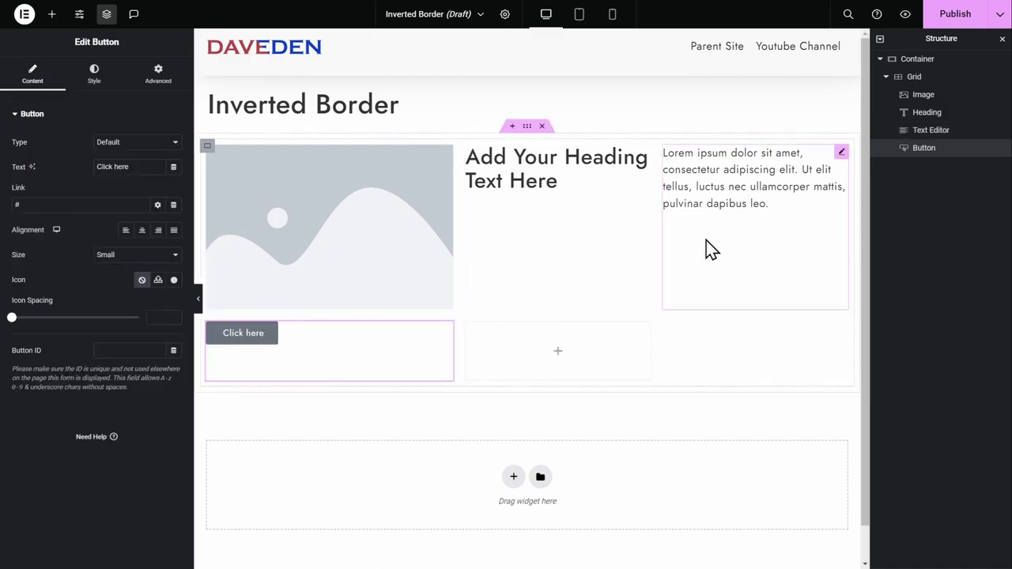
Set the image to the curly-haired portrait from the People folder.
{"action": "left_click", "coordinate": [368, 219]}
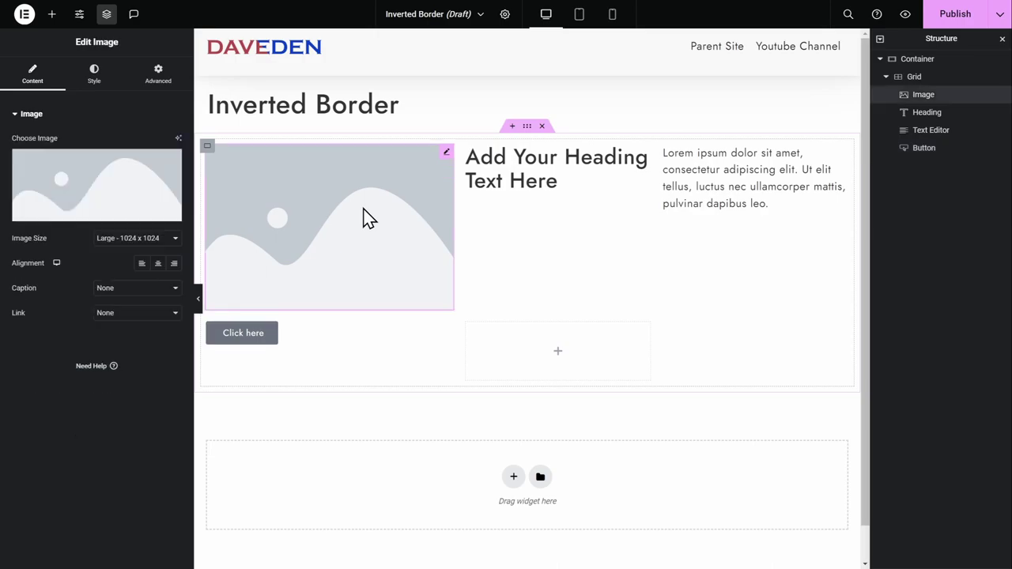
{"action": "left_click", "coordinate": [103, 182]}
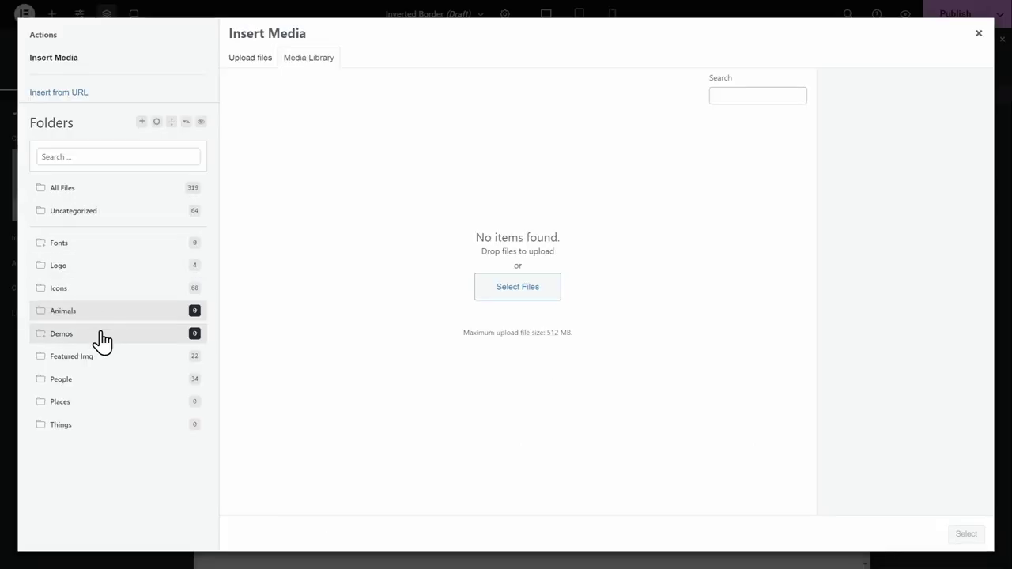
{"action": "left_click", "coordinate": [98, 381]}
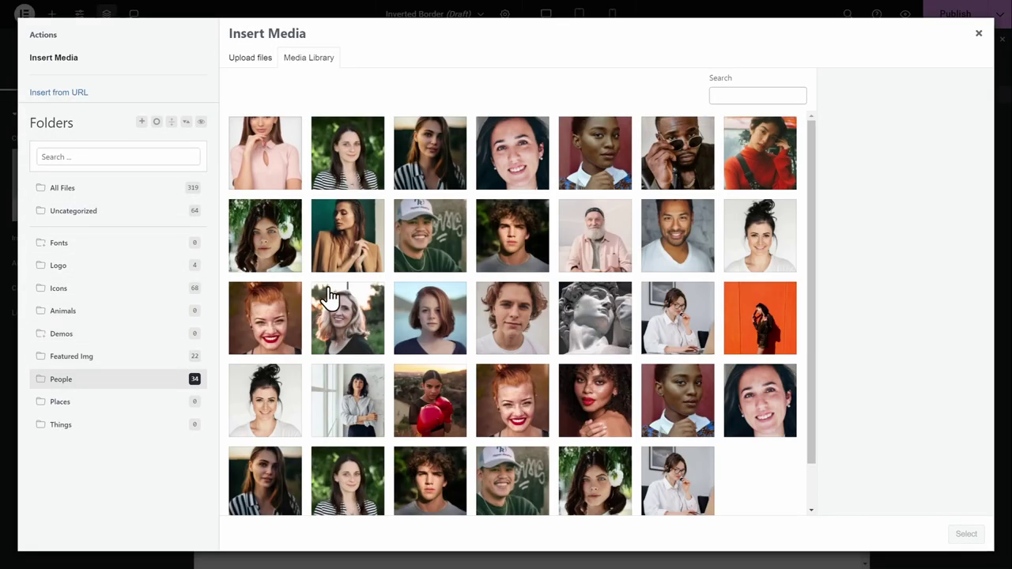
{"action": "left_click", "coordinate": [603, 411]}
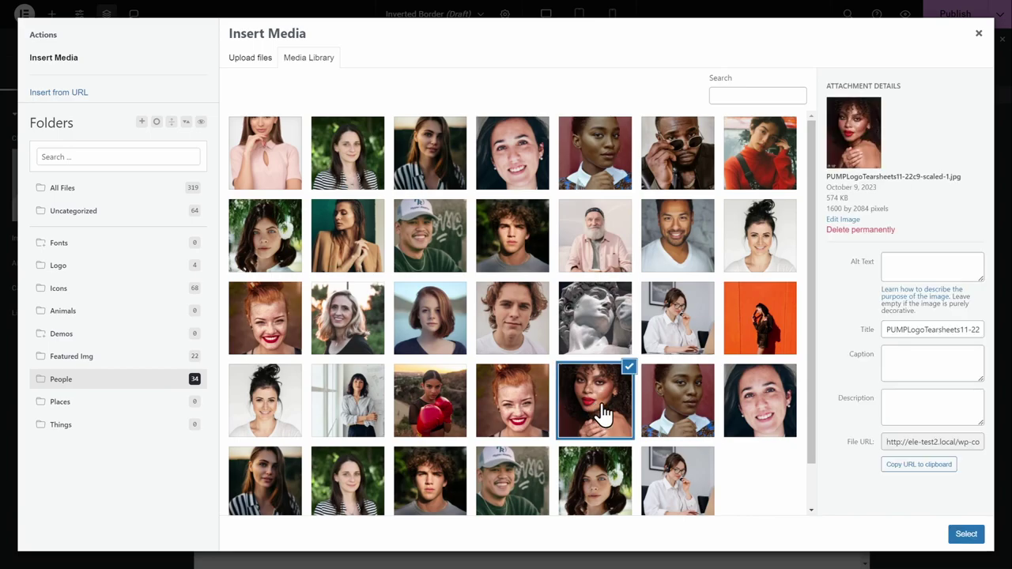
{"action": "left_click", "coordinate": [967, 535]}
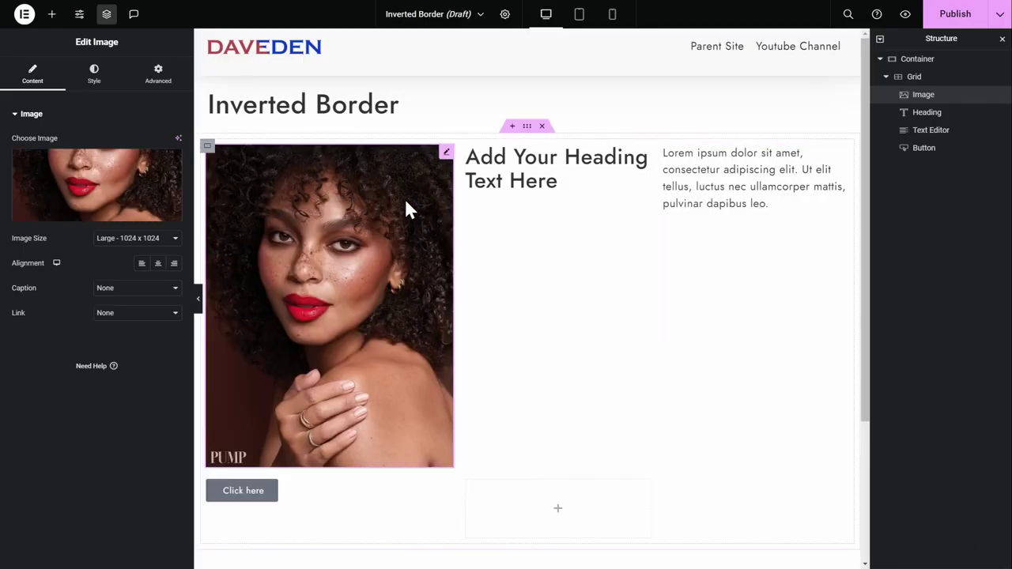
Give the image a width of 100 and a height of 100%.
{"action": "left_click", "coordinate": [103, 79]}
{"action": "left_click", "coordinate": [163, 155]}
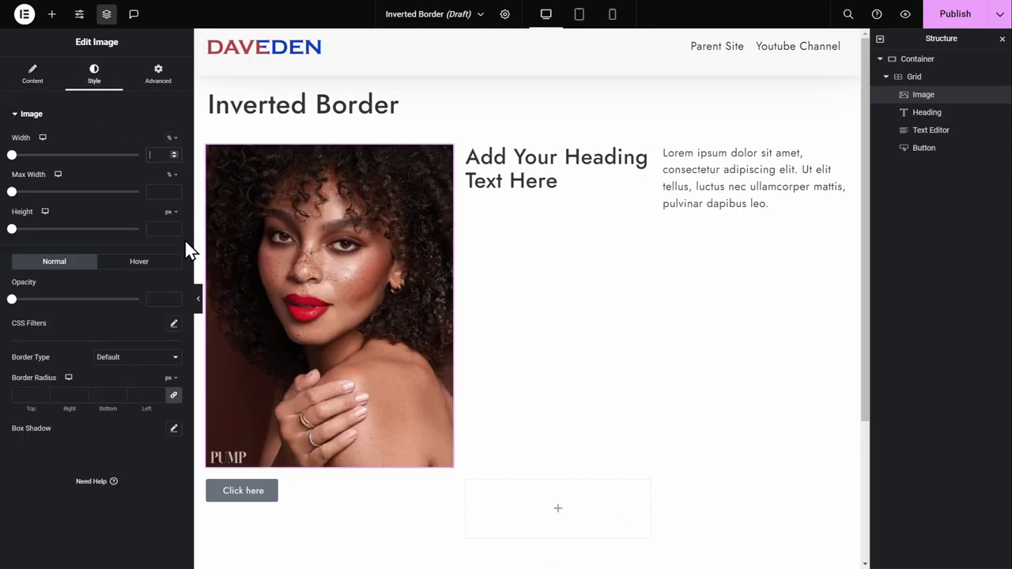
{"action": "type", "text": "100"}
{"action": "left_click", "coordinate": [168, 212]}
{"action": "left_click", "coordinate": [168, 231]}
{"action": "left_click", "coordinate": [162, 232]}
{"action": "type", "text": "100"}
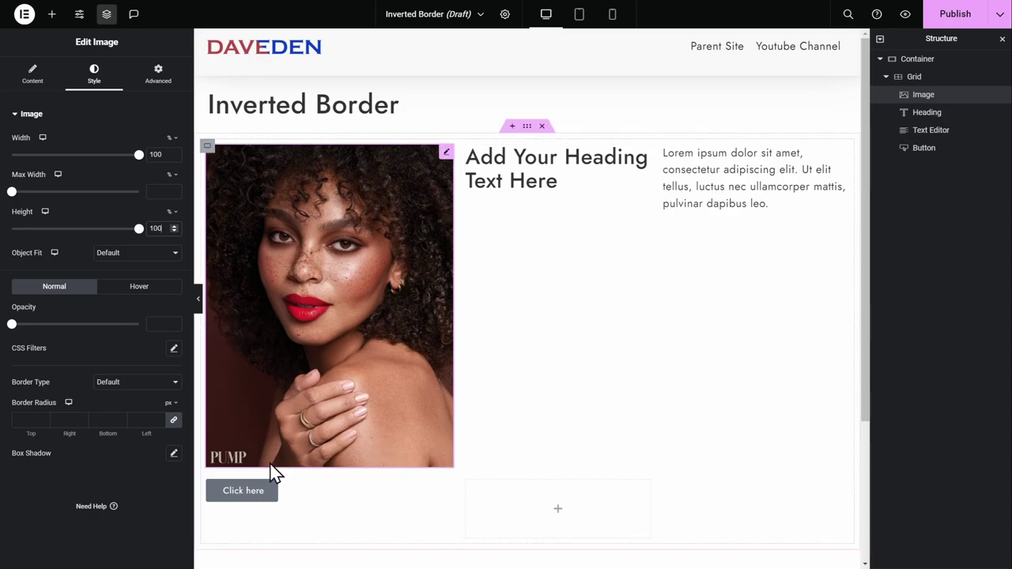
Change the button label to 'Button Text'.
{"action": "left_click", "coordinate": [306, 500]}
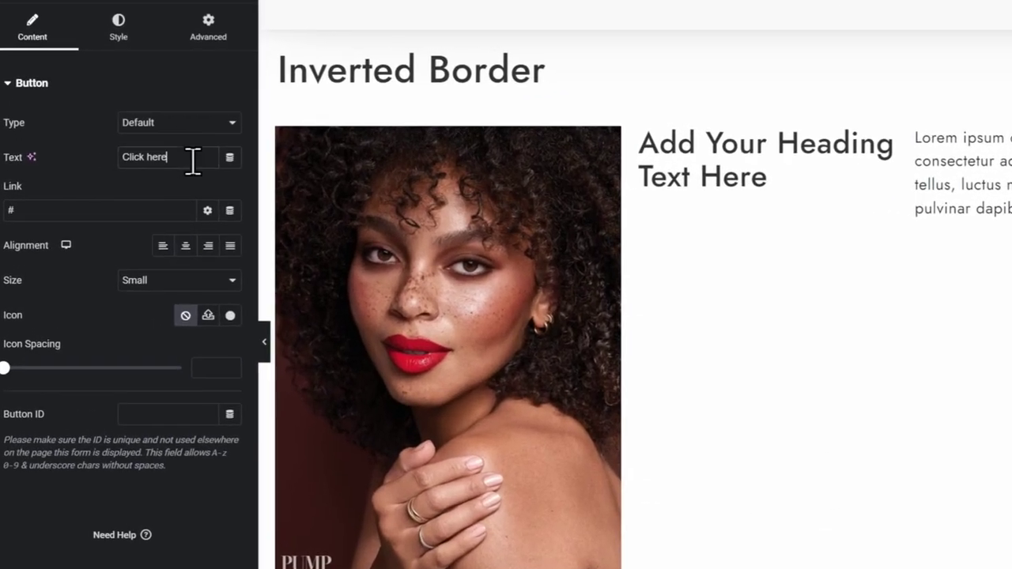
{"action": "triple_click", "coordinate": [193, 160]}
{"action": "type", "text": "Button Text"}
Give the button a circle-chevron SVG icon from the Icons folder and Justified alignment.
{"action": "left_click", "coordinate": [207, 317]}
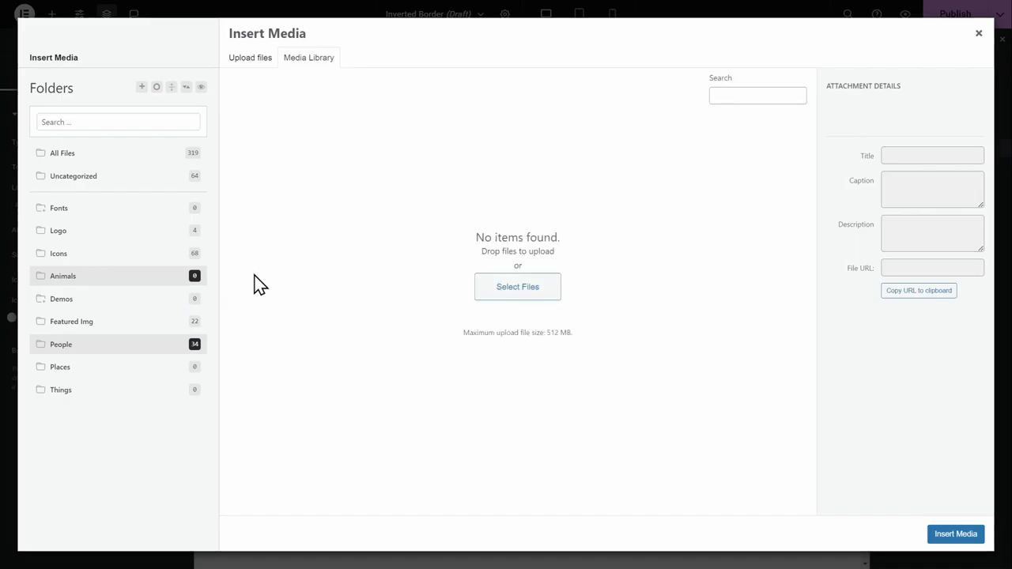
{"action": "left_click", "coordinate": [123, 261]}
{"action": "left_click", "coordinate": [531, 479]}
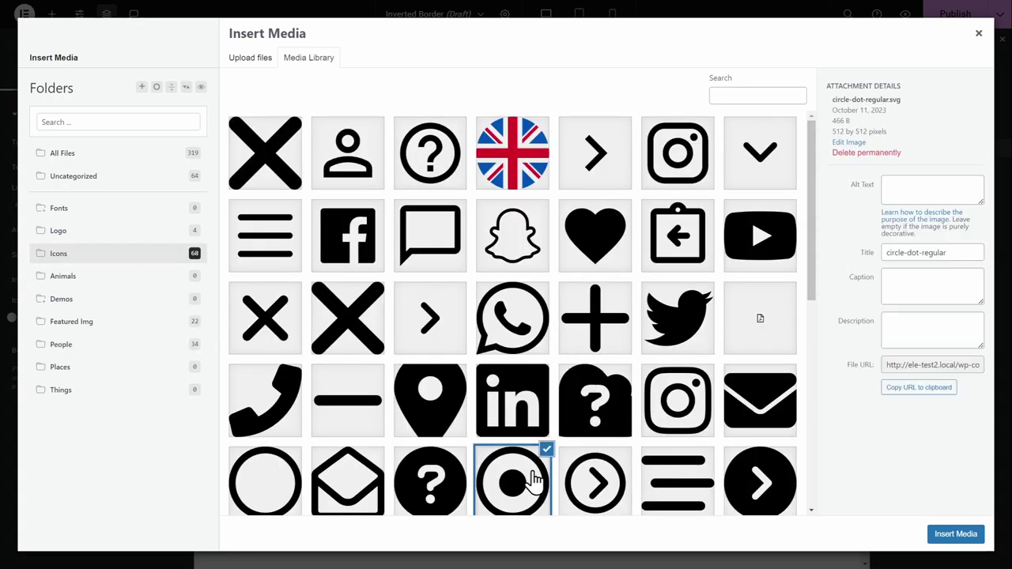
{"action": "left_click", "coordinate": [595, 482]}
{"action": "left_click", "coordinate": [941, 533]}
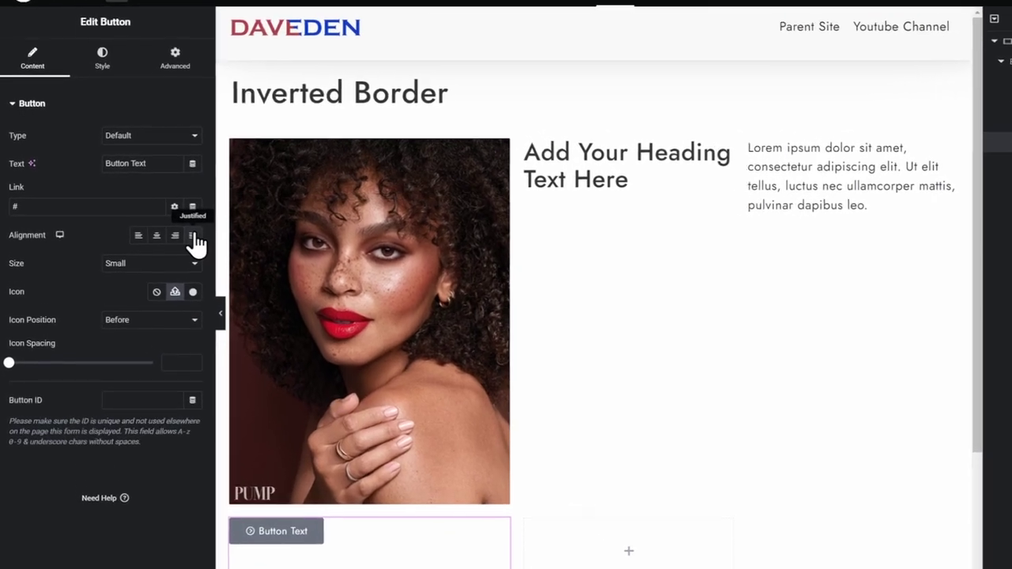
{"action": "left_click", "coordinate": [174, 230]}
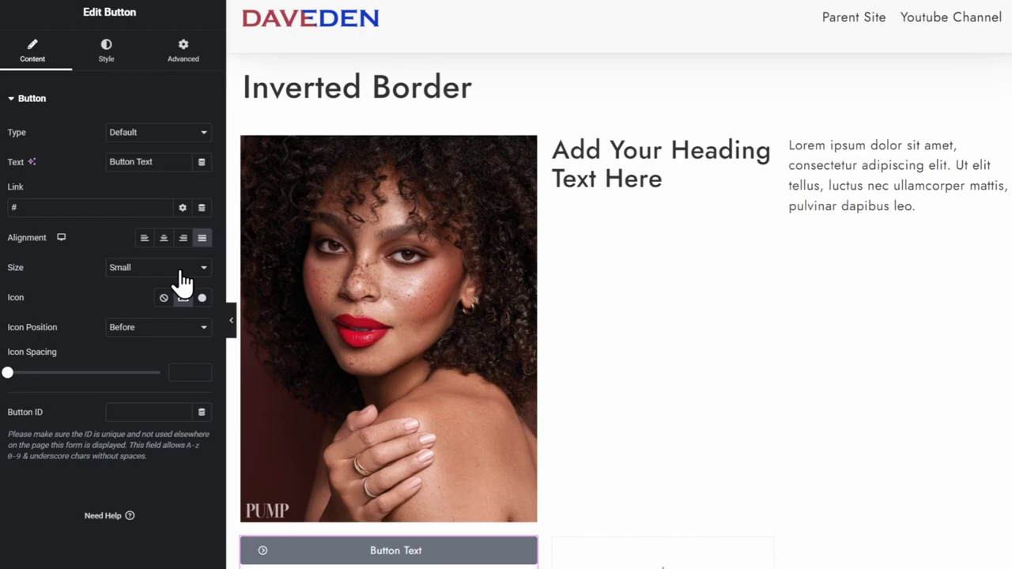
Set the button background colour to teal #00709A.
{"action": "left_click", "coordinate": [103, 50]}
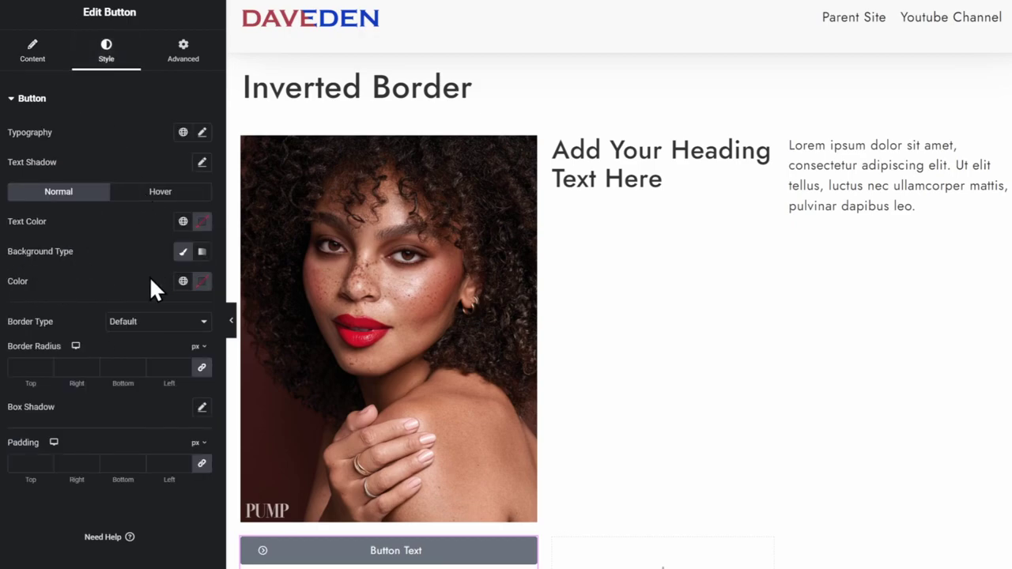
{"action": "left_click", "coordinate": [202, 281]}
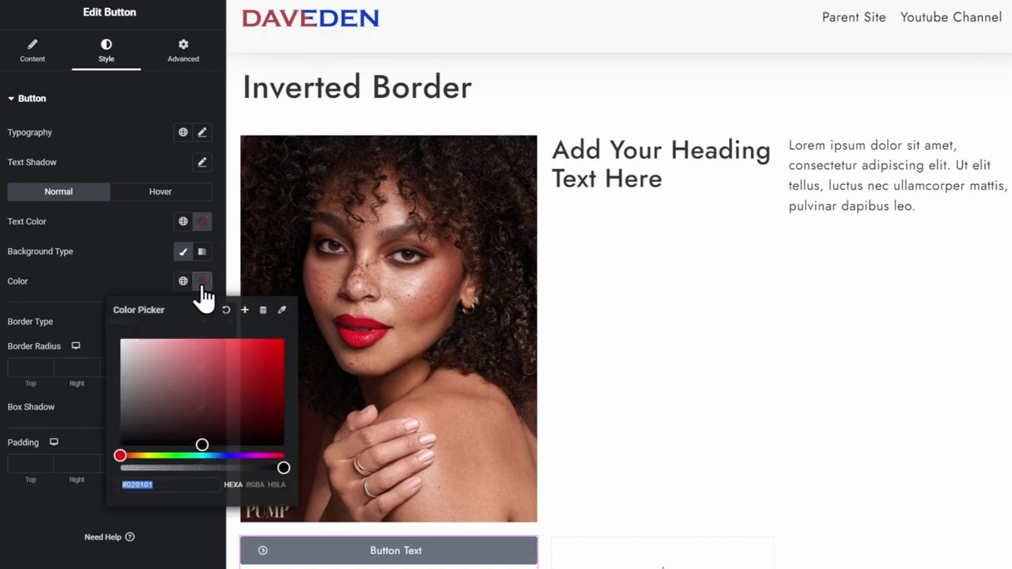
{"action": "type", "text": "#00709A"}
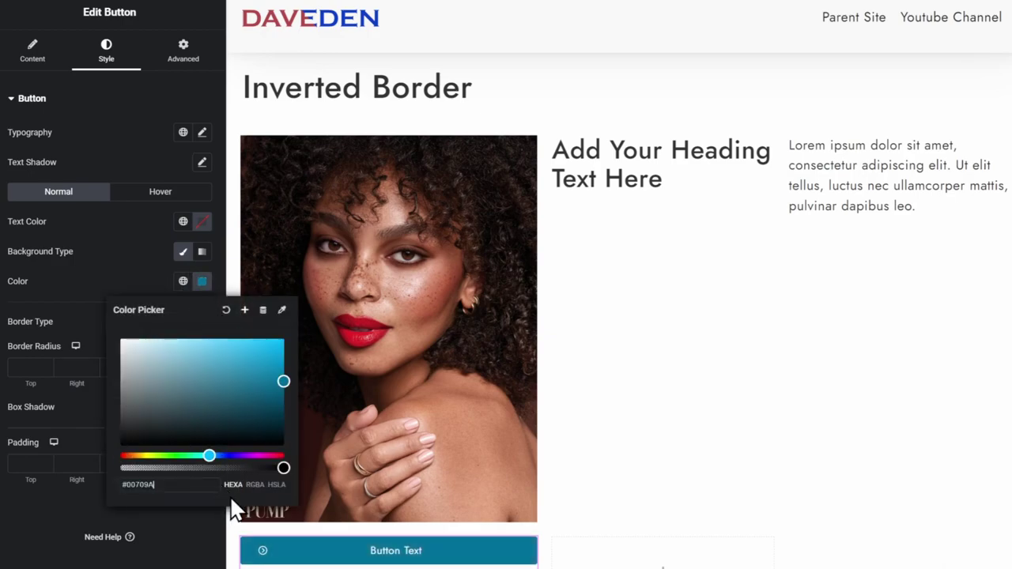
{"action": "left_click", "coordinate": [93, 279]}
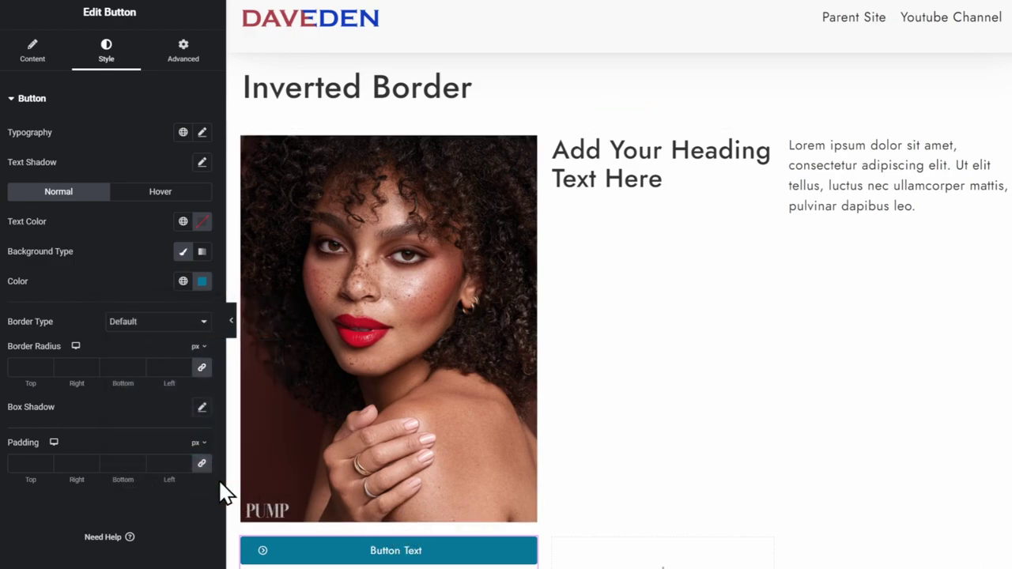
Give the button a 20em border radius on every corner.
{"action": "mouse_move", "coordinate": [197, 349]}
{"action": "left_click", "coordinate": [194, 391]}
{"action": "type", "text": "20"}
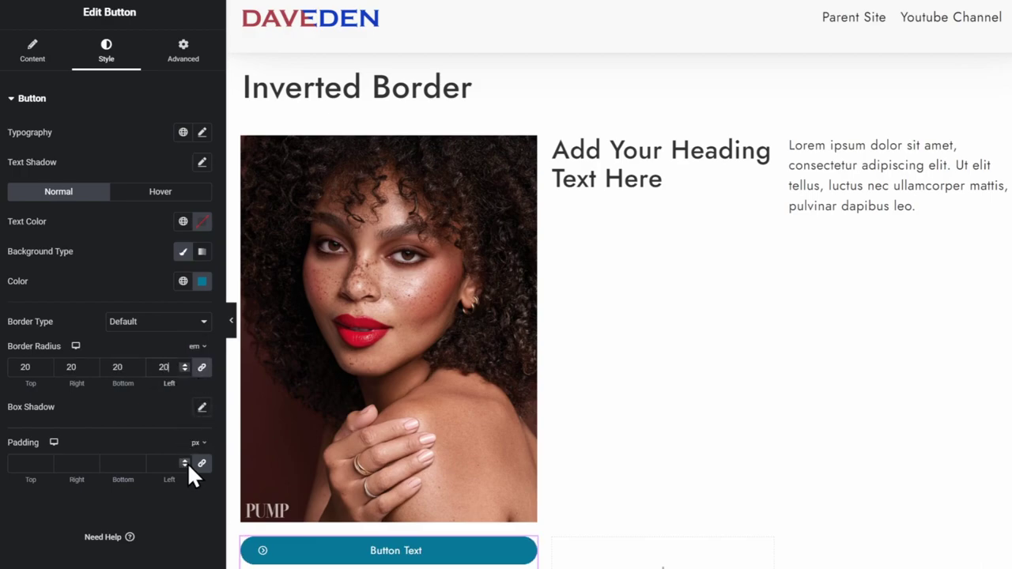